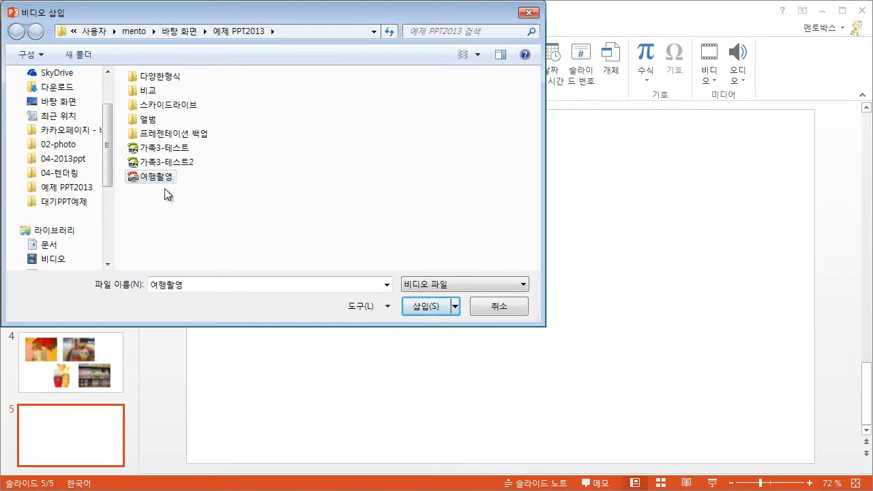
- Insert the 여행촬영 video on slide 5 as a link to the file
click(454, 306)
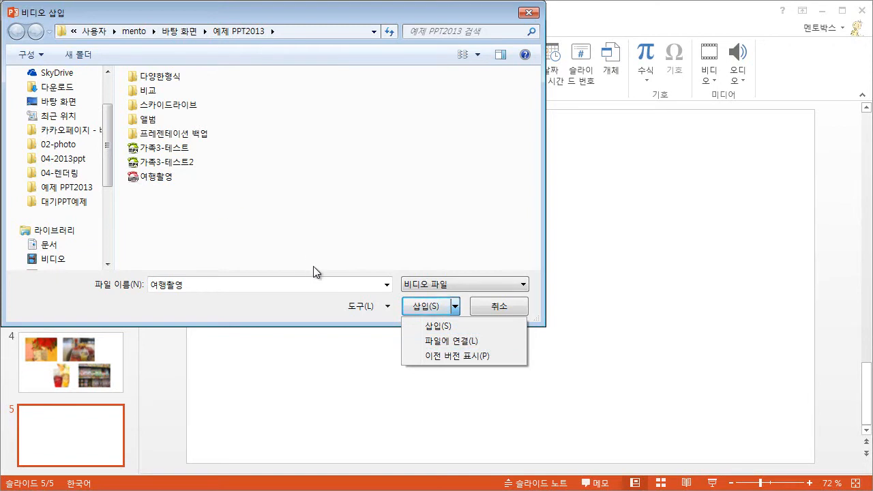
click(481, 341)
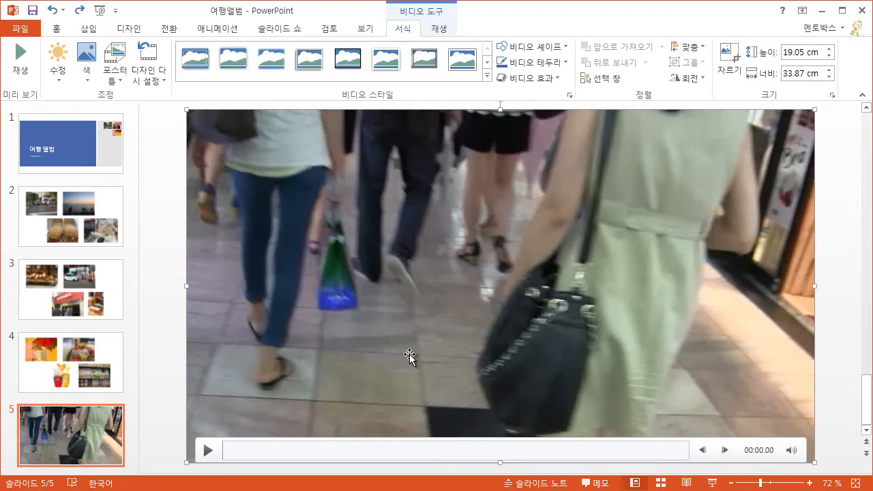
- Shrink the video to about 10.5 cm high by 18.7 cm wide near the slide's left edge and tilt it slightly counterclockwise
drag(185, 107, 466, 349)
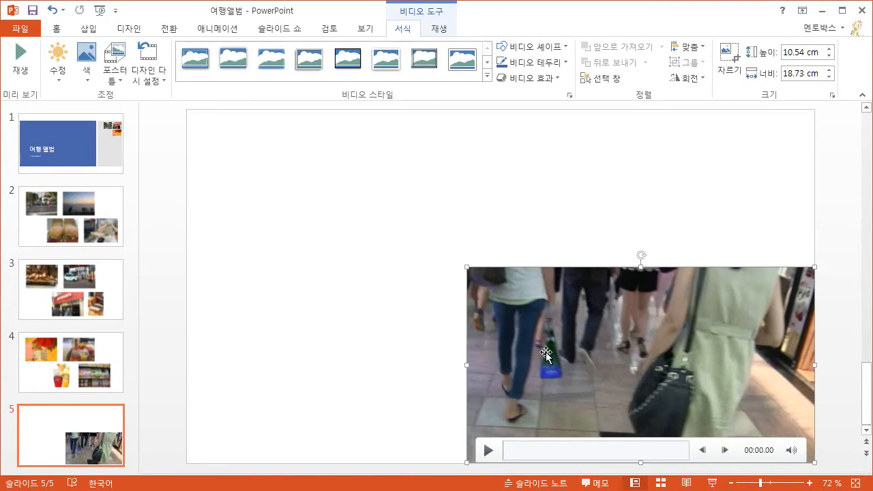
drag(585, 343, 328, 320)
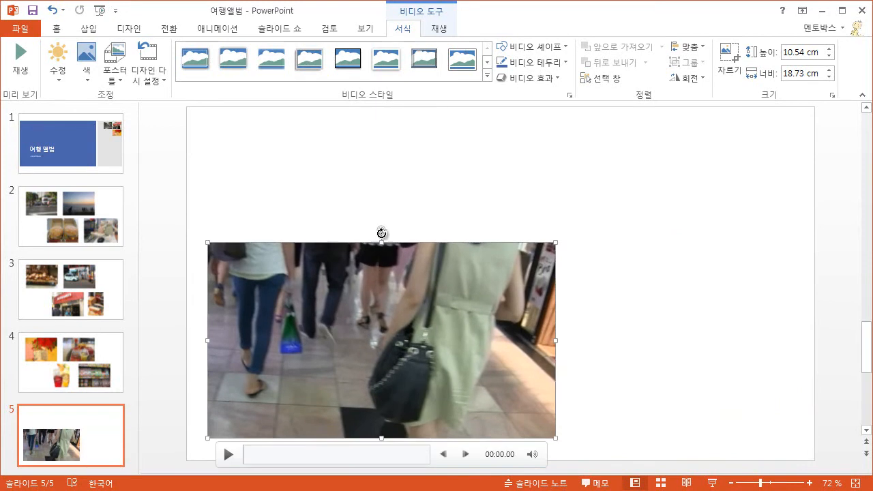
drag(382, 232, 370, 233)
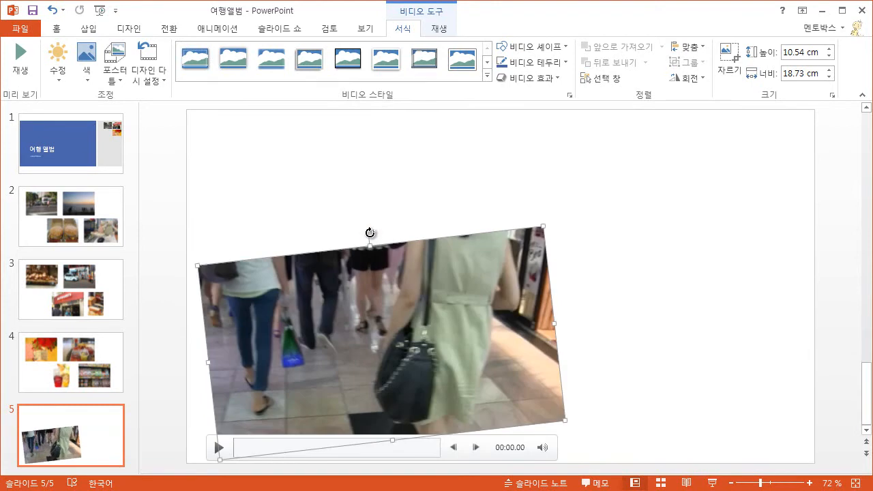
drag(302, 362, 312, 325)
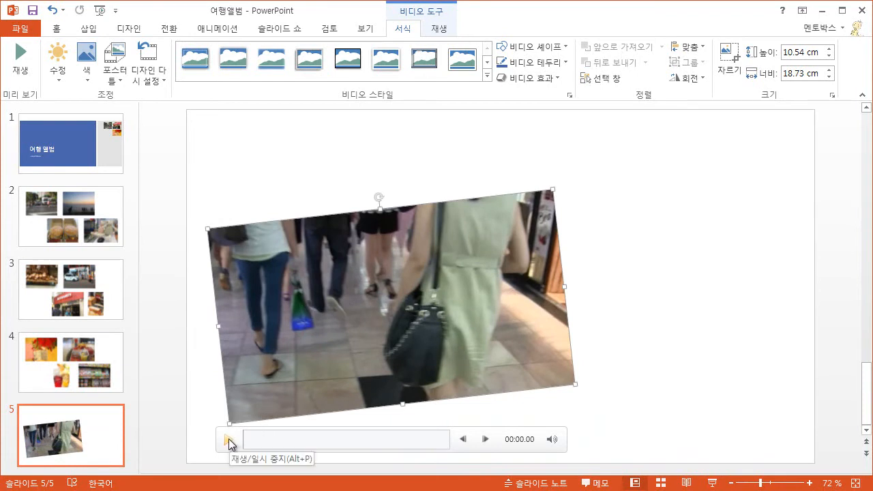
- Preview the video on the slide, pausing and resuming playback, and lower its volume
click(228, 441)
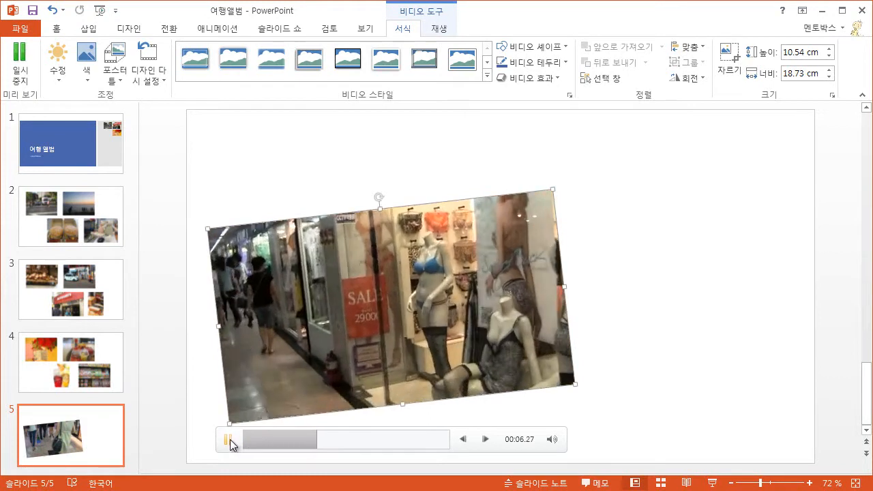
click(234, 441)
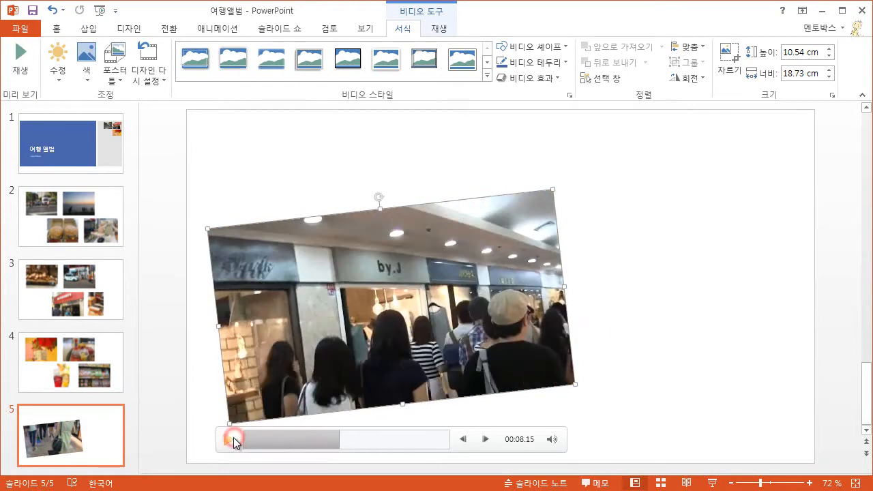
click(232, 439)
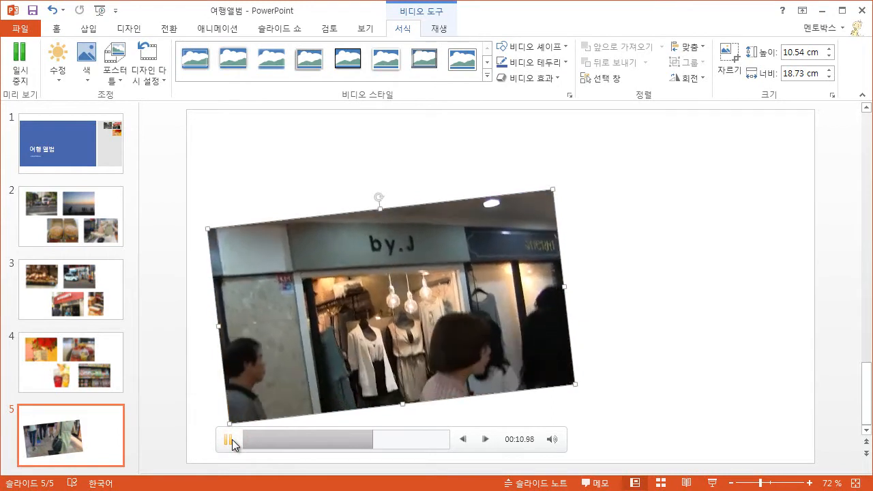
click(232, 440)
click(231, 440)
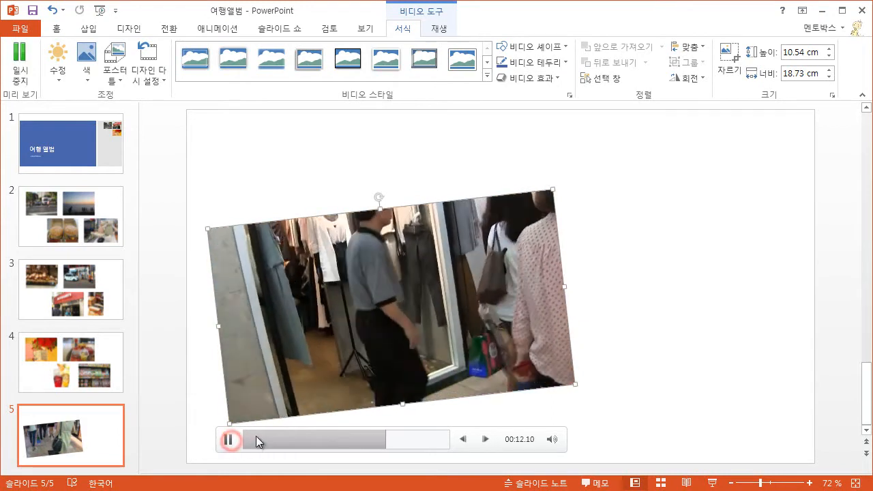
mouse_move(553, 442)
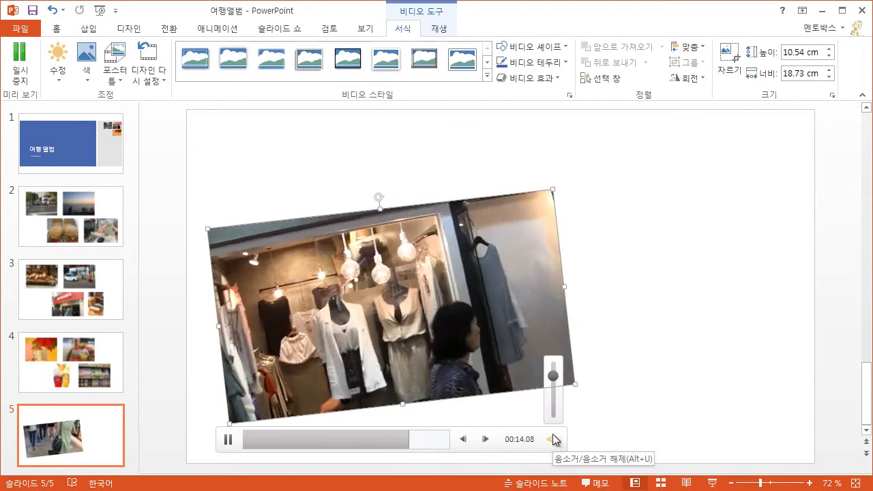
drag(553, 375, 554, 409)
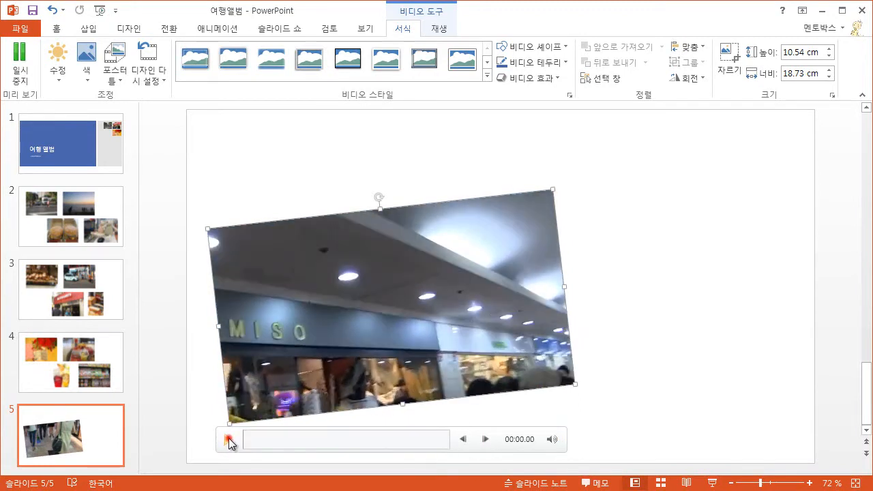
- Replay the video and advance playback to 8.25 seconds in 0.25-second increments
click(228, 440)
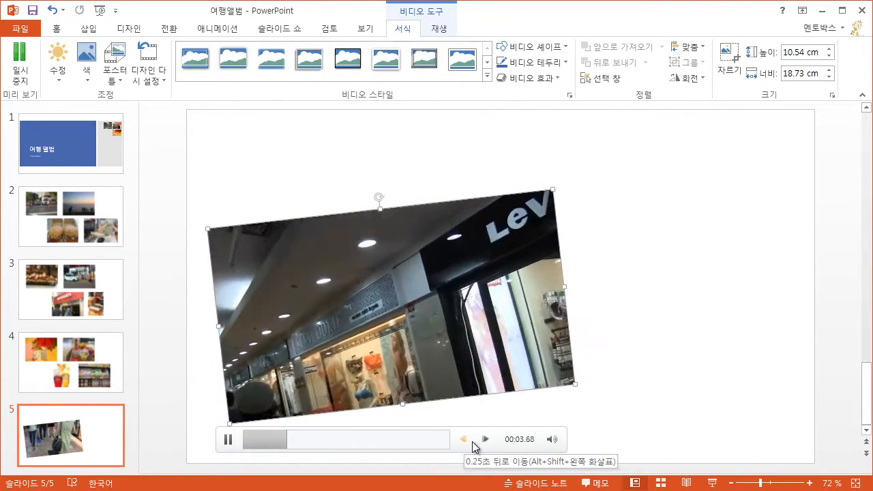
click(486, 440)
click(485, 441)
click(485, 441)
click(485, 440)
click(485, 441)
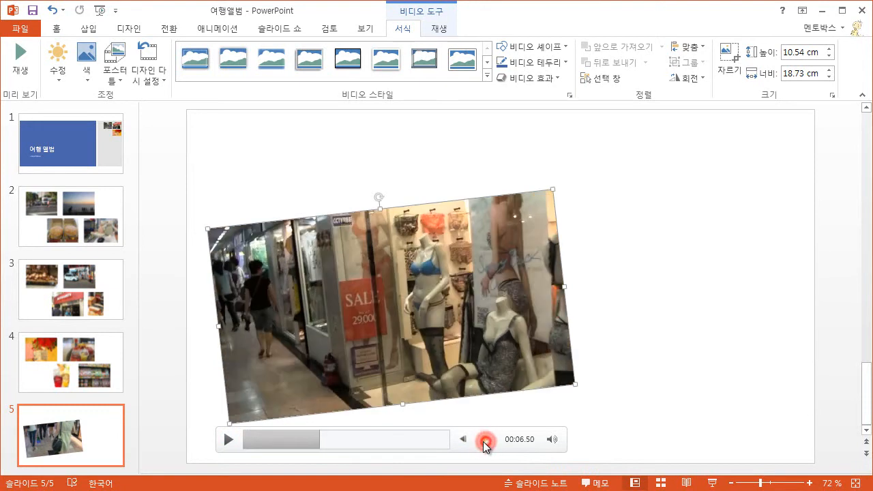
click(484, 441)
click(484, 441)
click(484, 441)
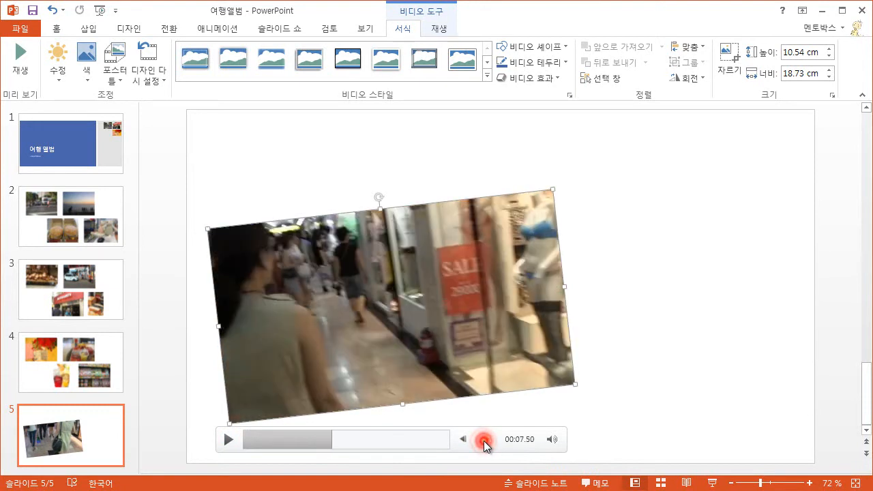
click(484, 441)
click(484, 441)
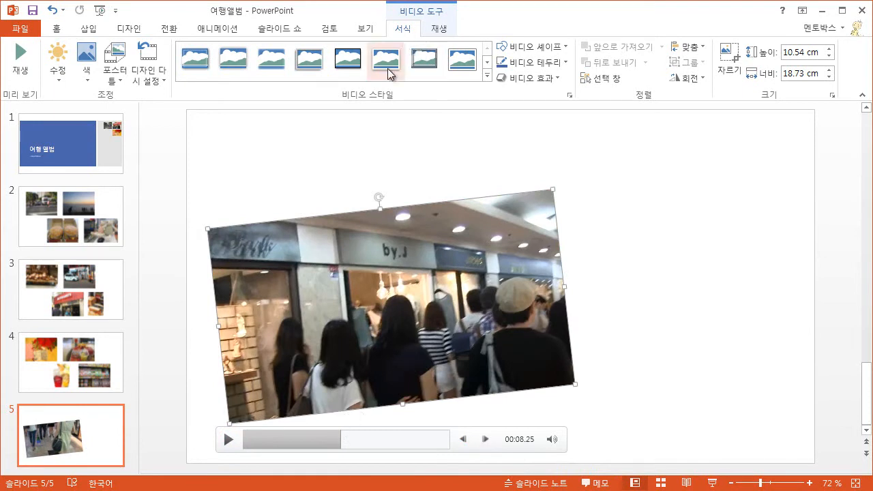
- Try a white-framed 일반 style with rounded corners on the video, and a rounded 강함 style with a reflection
click(486, 78)
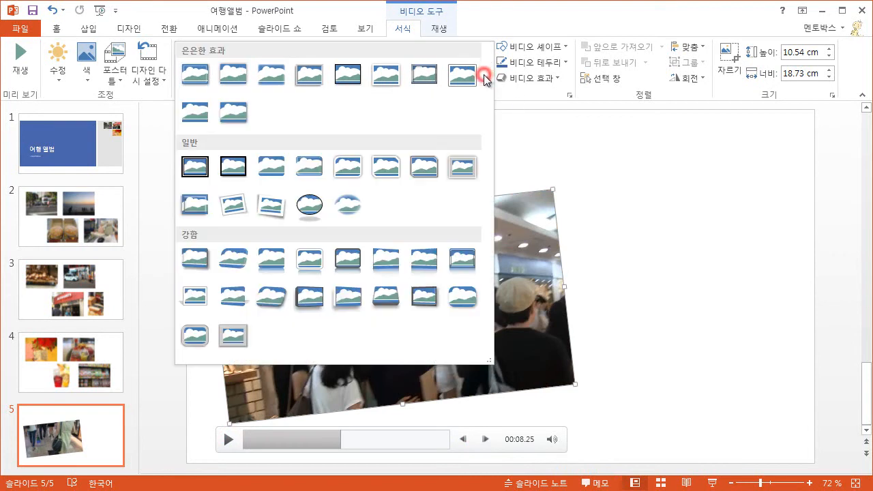
click(349, 177)
click(486, 76)
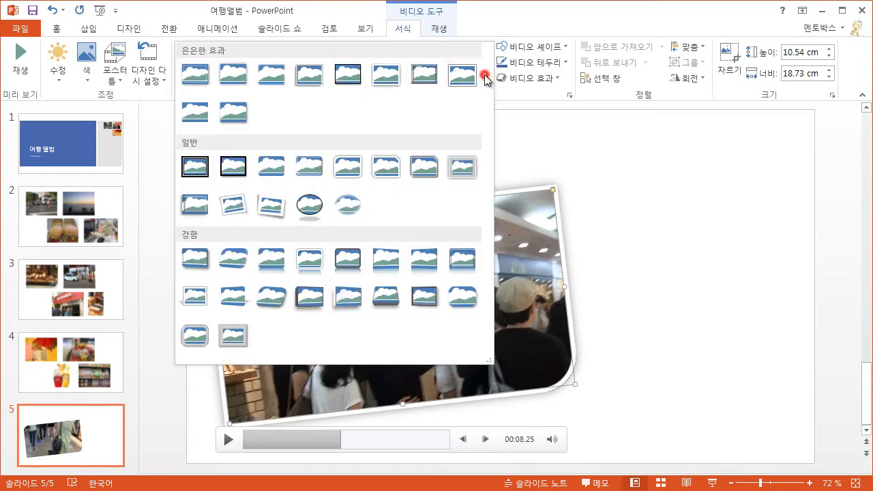
click(334, 261)
- Move the video slightly up on the slide and reset its design to remove the applied style
drag(400, 333, 388, 291)
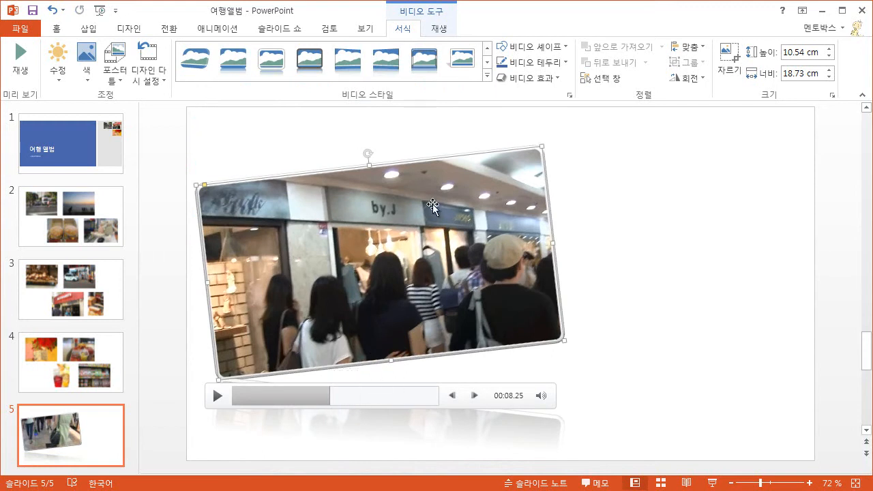
key(ctrl+z)
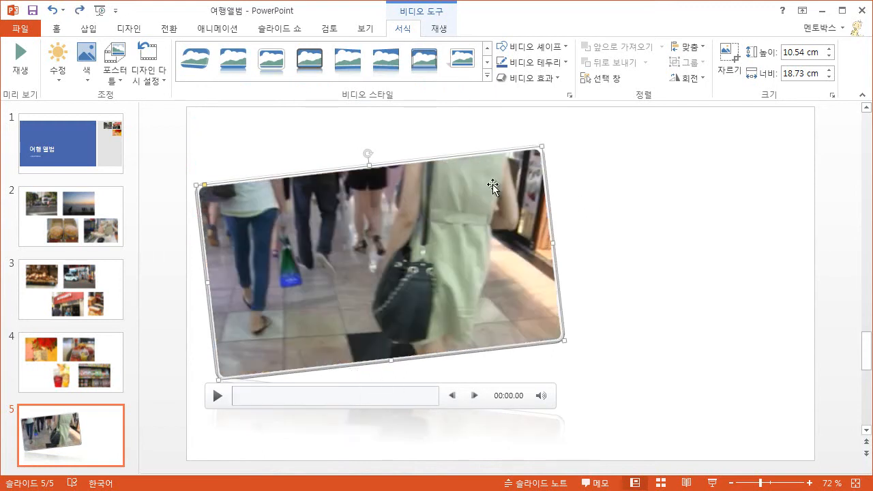
click(160, 82)
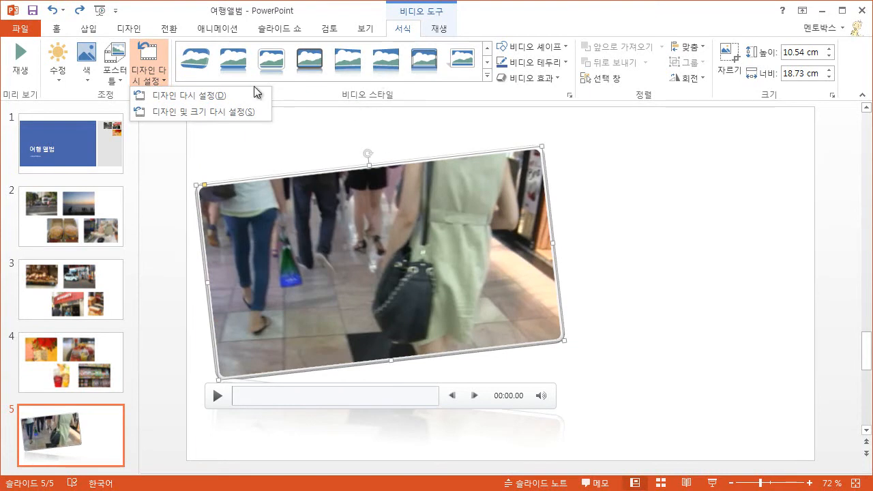
click(223, 96)
- Try resetting the video's design and size and aligning it to fill the slide, and undo both changes
click(156, 83)
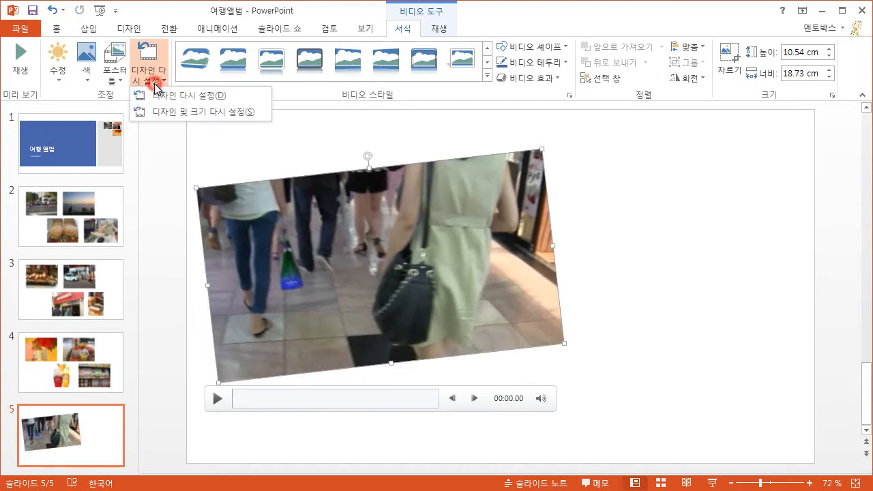
click(246, 113)
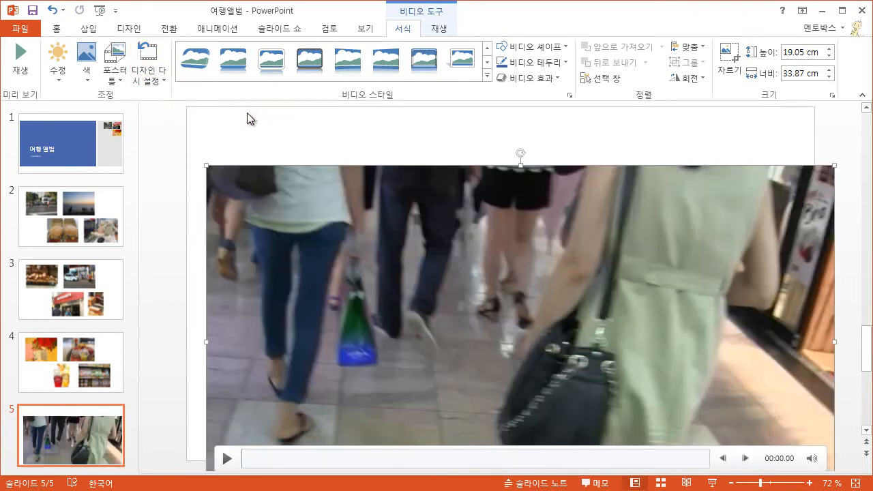
drag(331, 290, 312, 234)
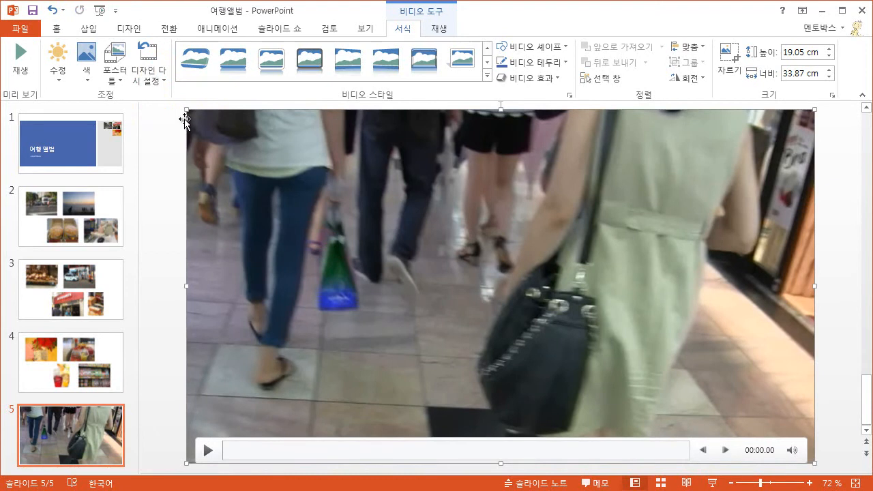
click(53, 11)
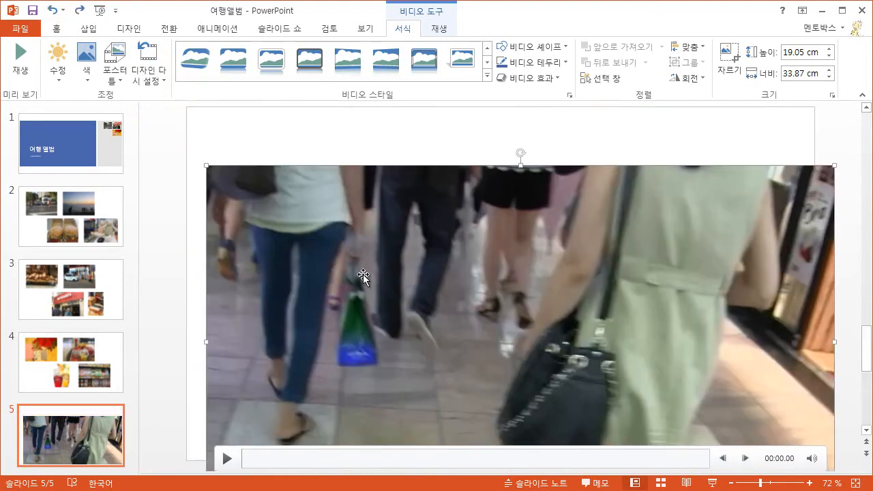
click(53, 11)
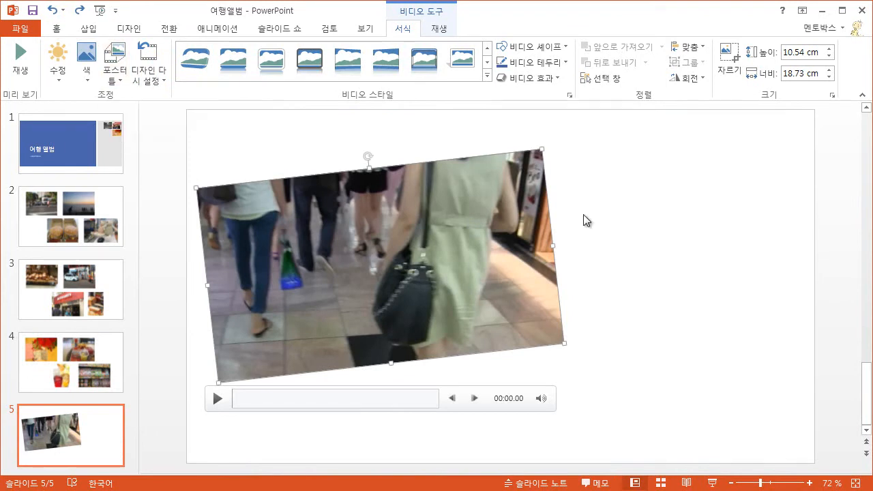
- Set the 정리01 picture from the 예제 PPT2013 folder as the video's poster frame and play the video to check it
click(720, 239)
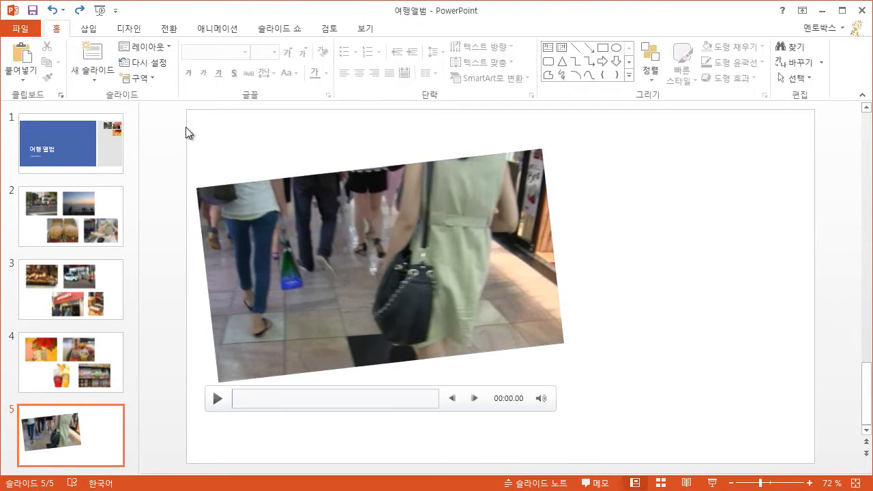
click(385, 227)
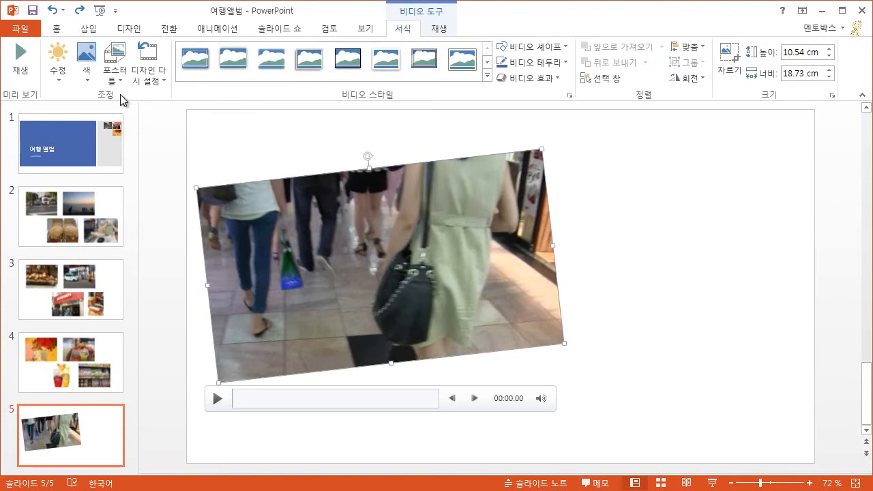
click(115, 71)
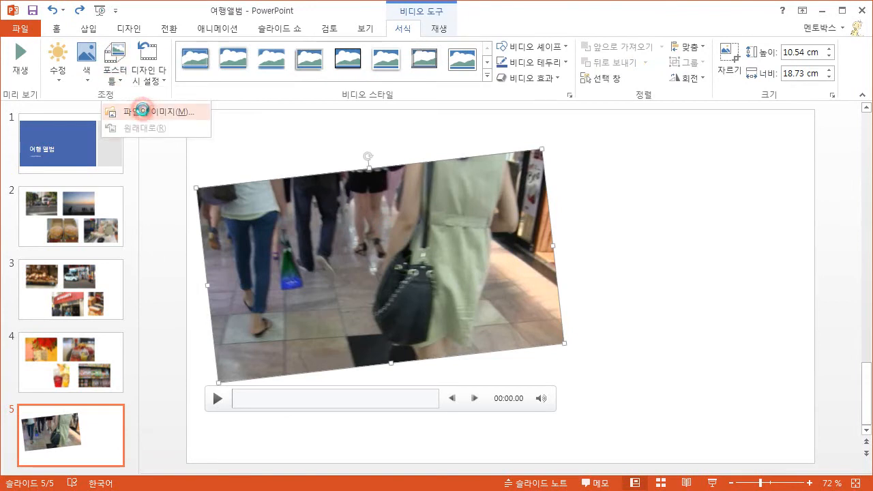
click(142, 110)
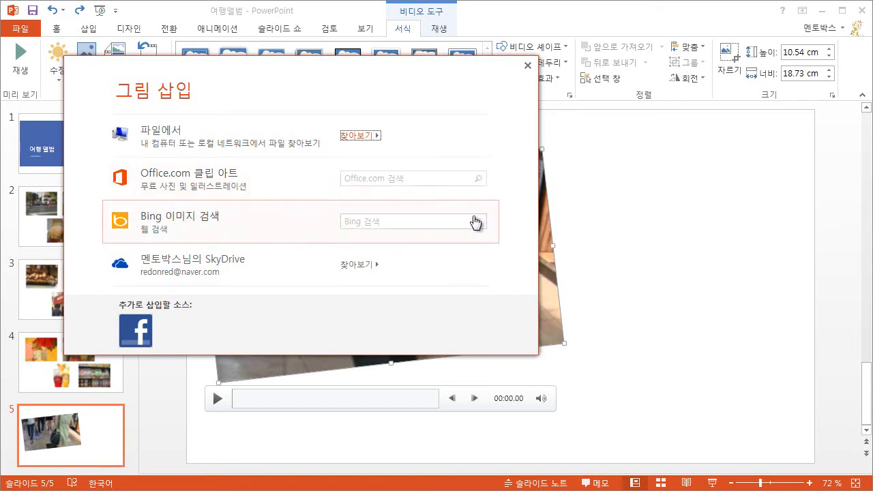
click(356, 136)
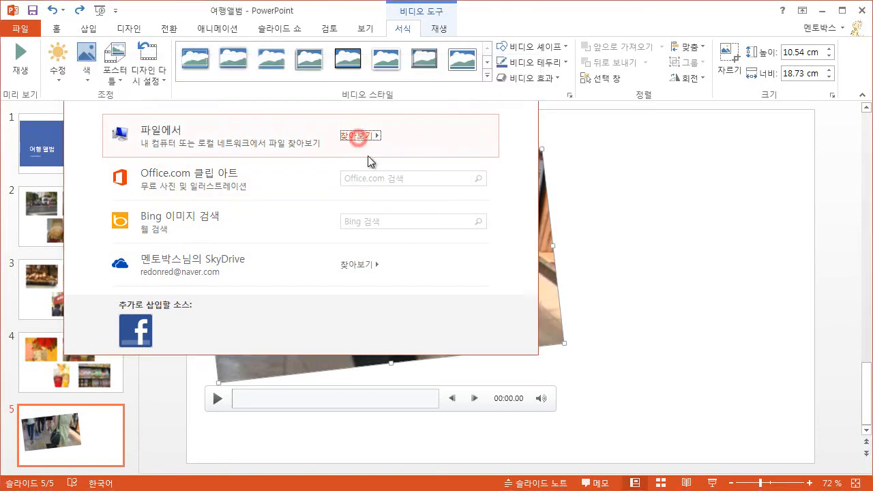
click(87, 199)
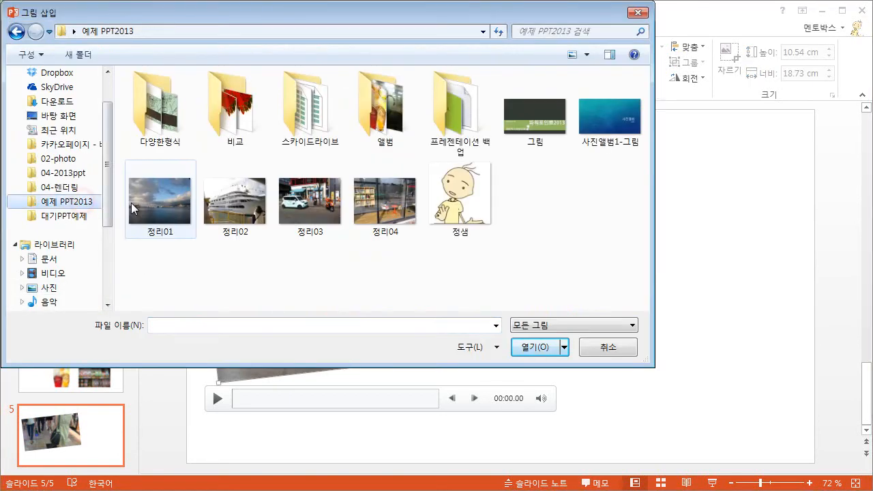
click(131, 202)
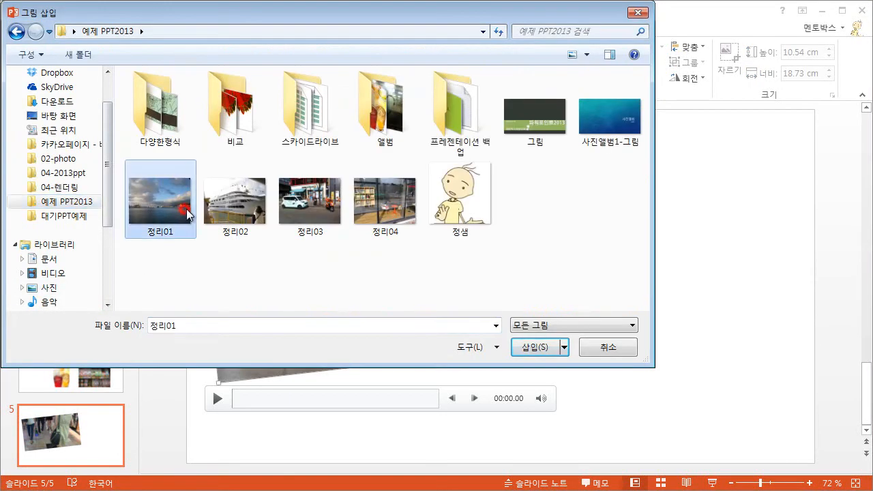
click(532, 347)
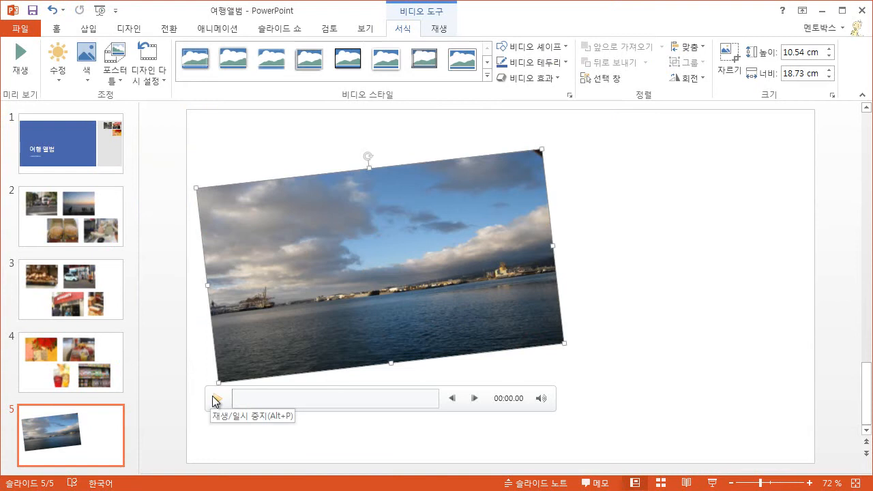
click(217, 399)
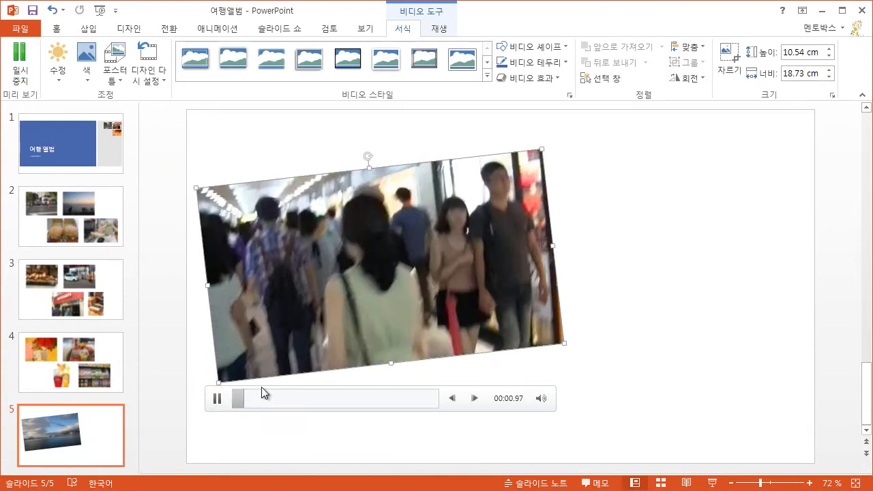
- Pause the video, set its fade-in duration to 01.00 second, and play it briefly to check the fade
click(217, 399)
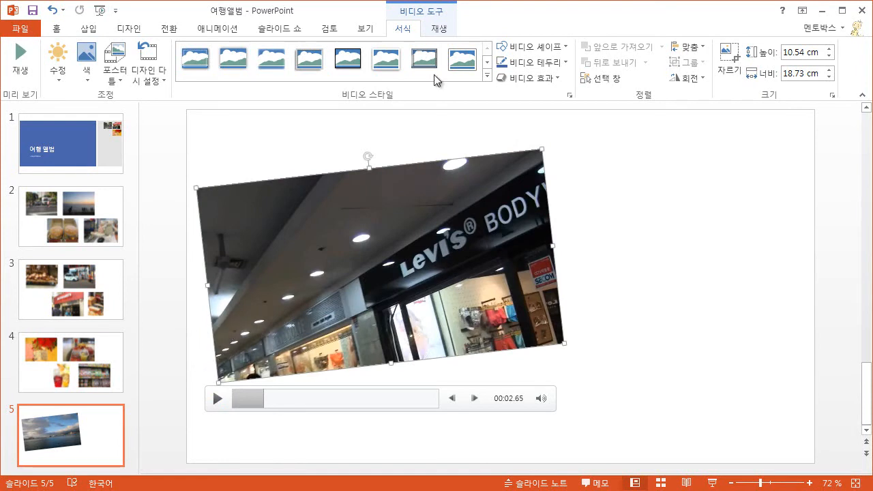
click(441, 29)
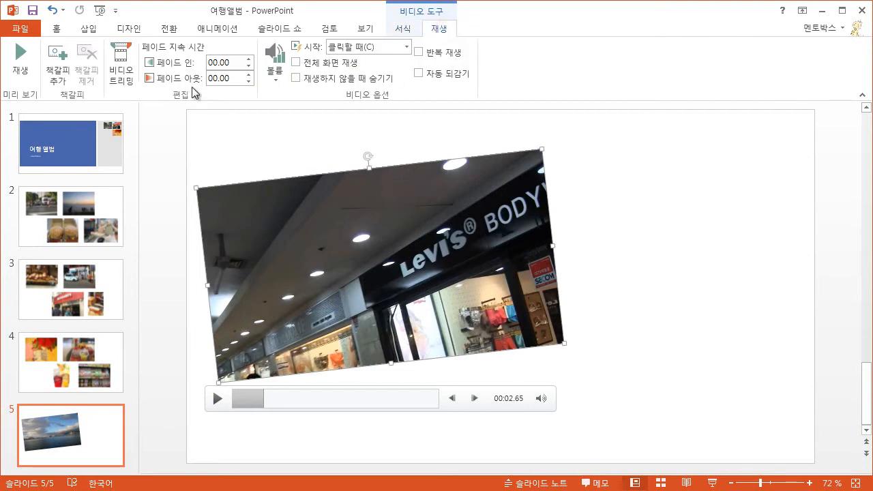
click(250, 60)
click(250, 60)
click(250, 59)
click(249, 59)
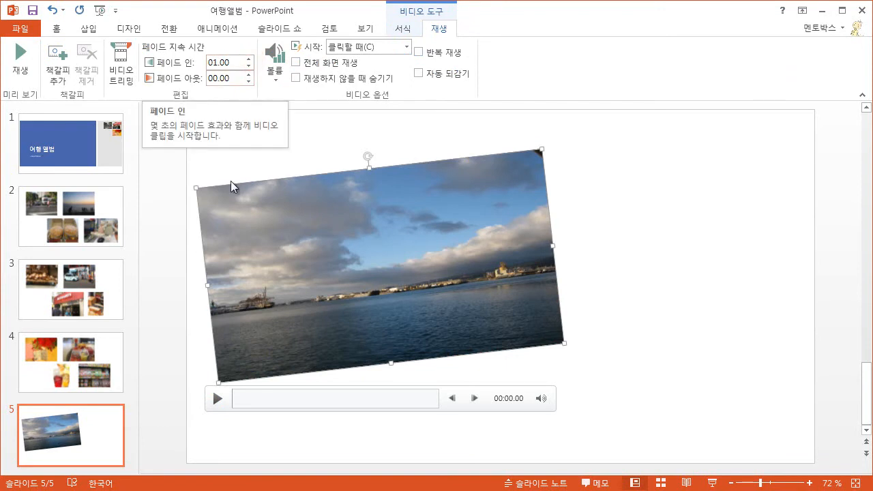
click(216, 399)
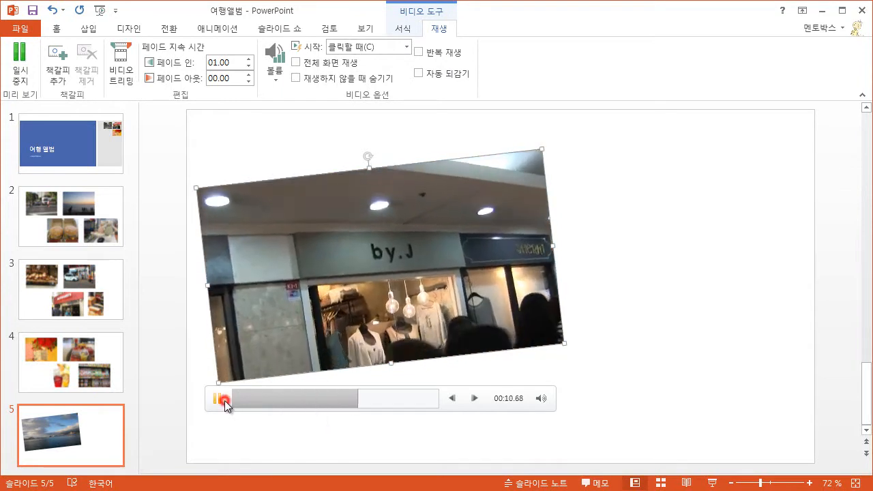
click(224, 400)
- Try the video's volume slider and the 중간, 높음 and 음소거 levels, and finish with the volume set to low
mouse_move(539, 399)
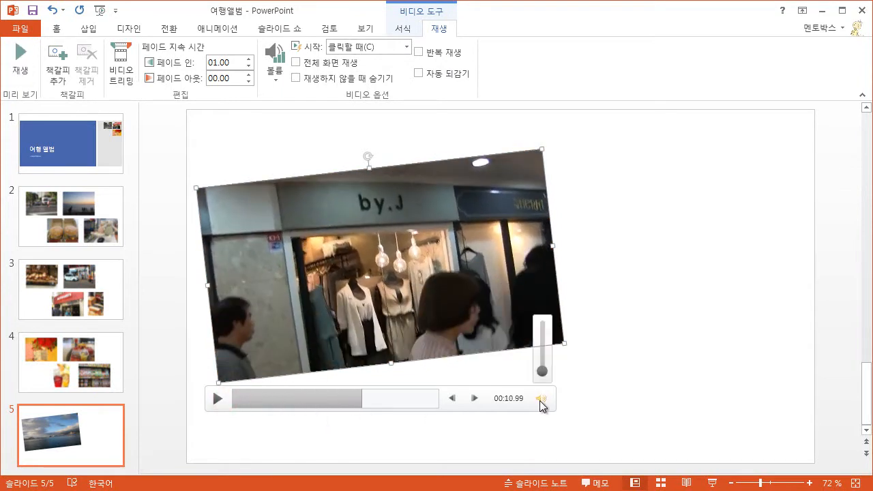
mouse_move(541, 370)
mouse_down()
mouse_move(544, 349)
mouse_move(542, 360)
mouse_up()
click(275, 79)
click(284, 115)
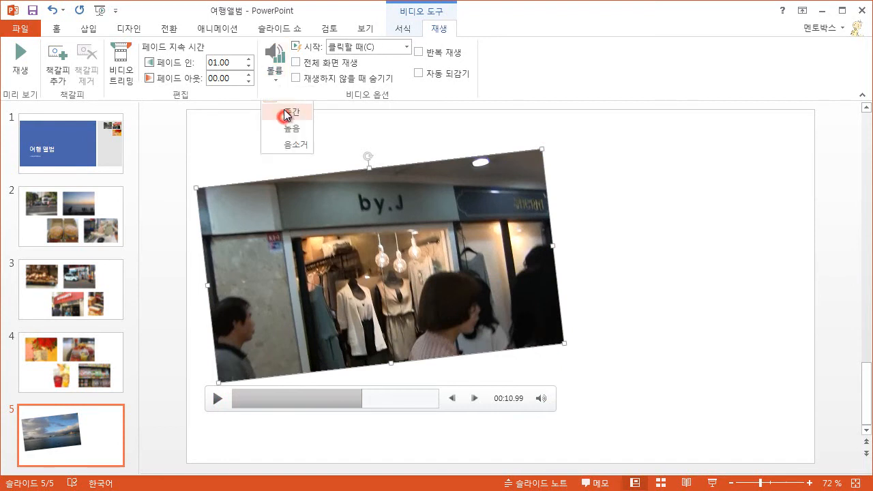
click(277, 78)
click(276, 128)
click(277, 78)
click(278, 144)
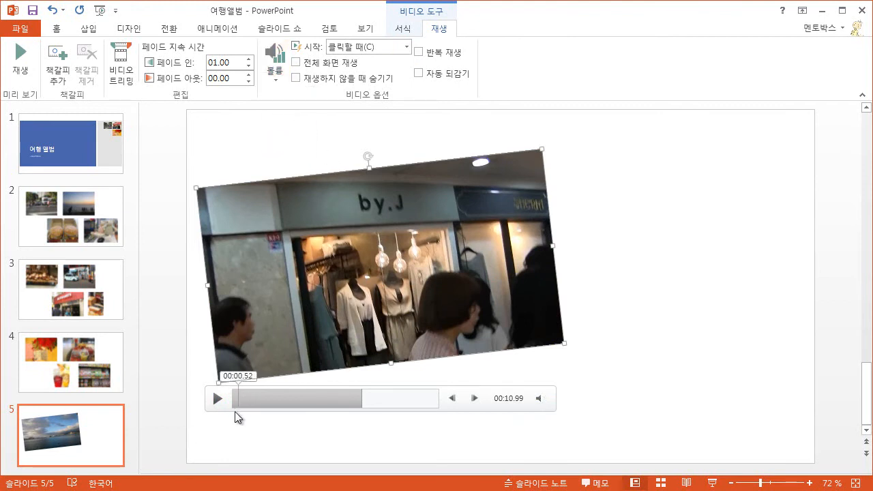
click(276, 75)
click(285, 94)
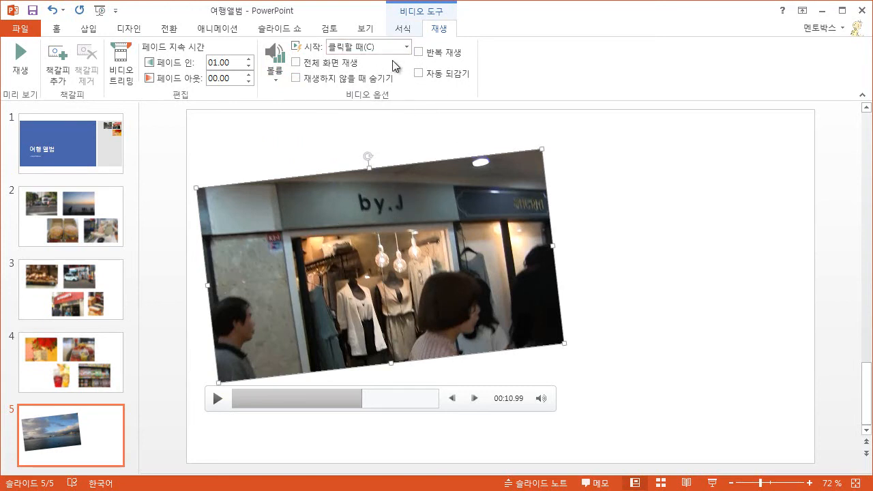
- Preview slides 4 and 5 in reading view, start and pause the video on slide 5, and return to editing
click(687, 483)
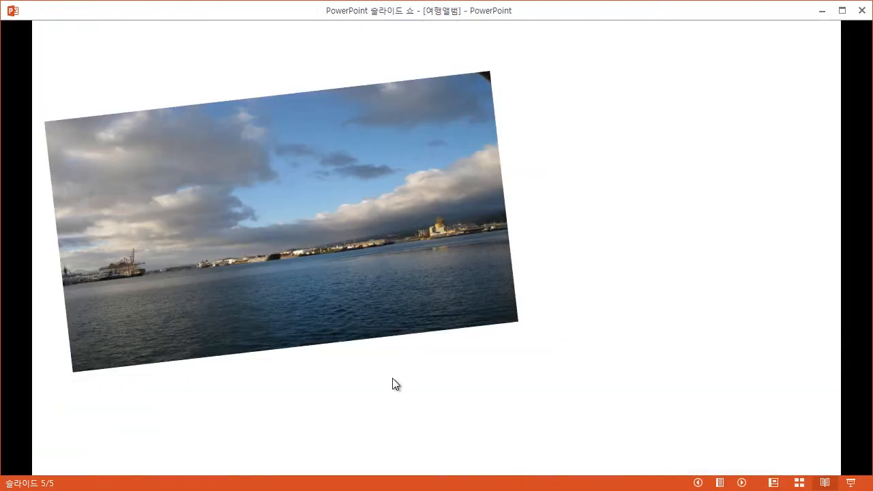
click(697, 482)
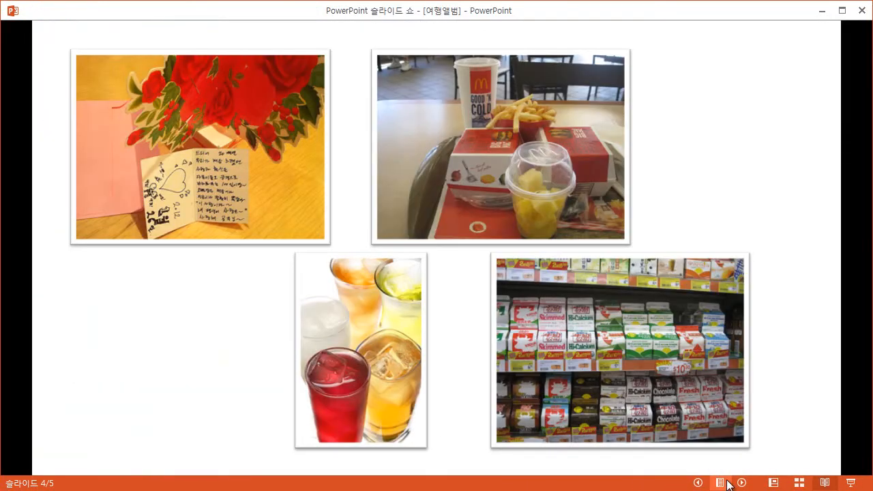
click(740, 483)
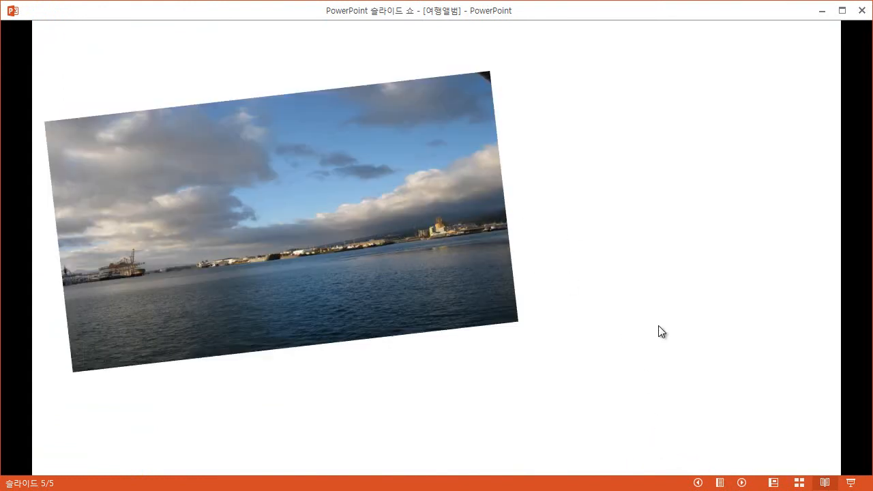
click(396, 207)
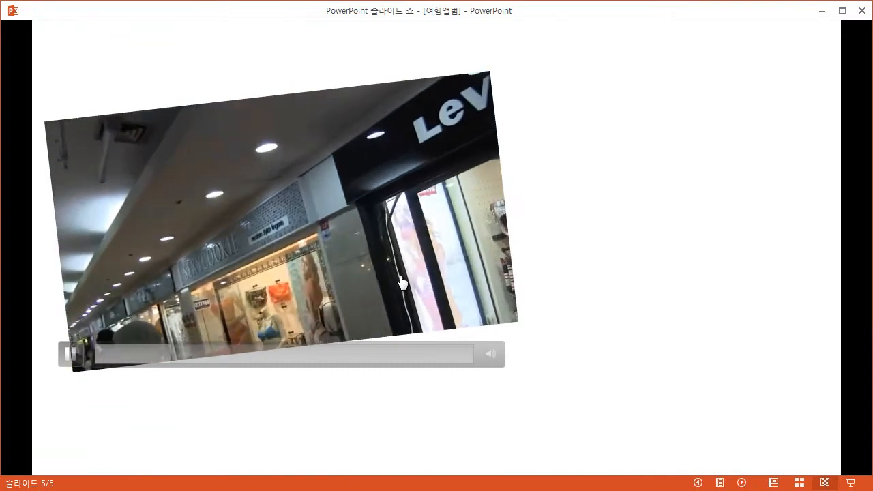
click(68, 354)
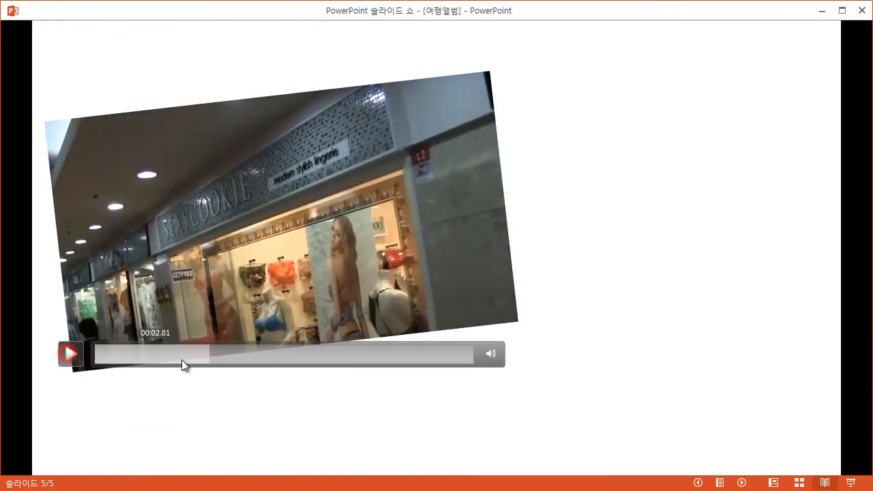
key(Escape)
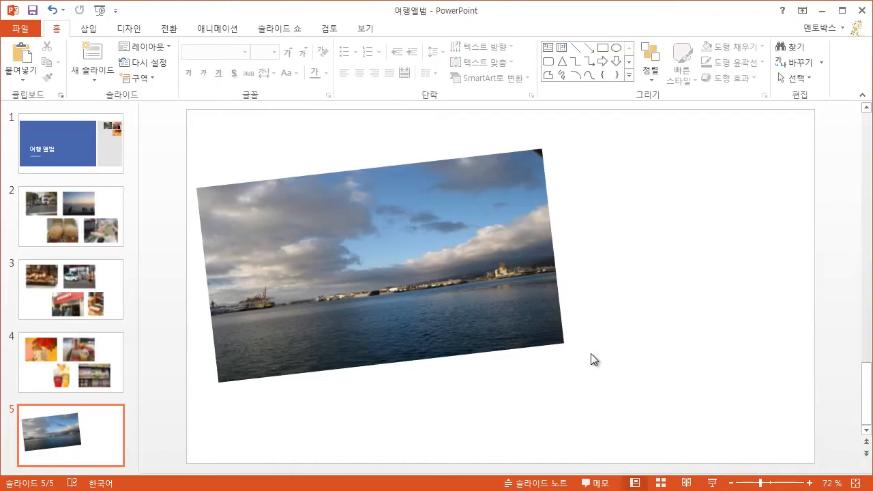
- Set the slide 5 video's start option to 자동 실행
click(414, 248)
click(442, 28)
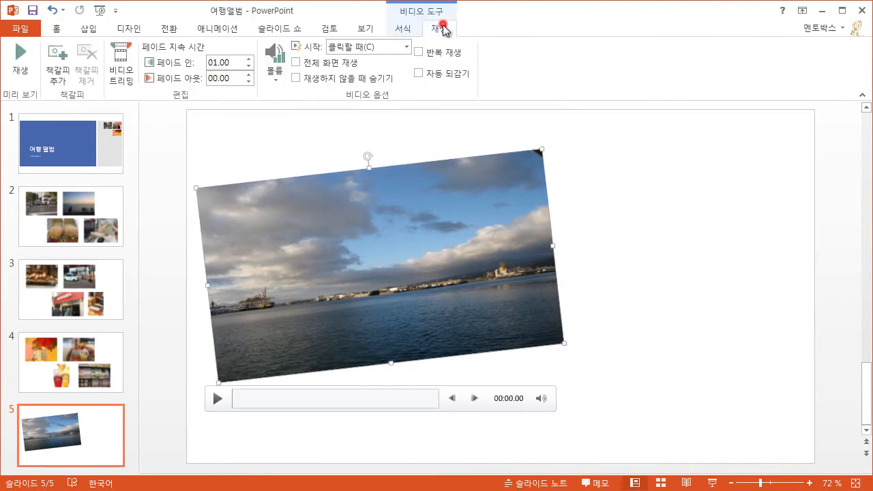
click(383, 51)
click(372, 67)
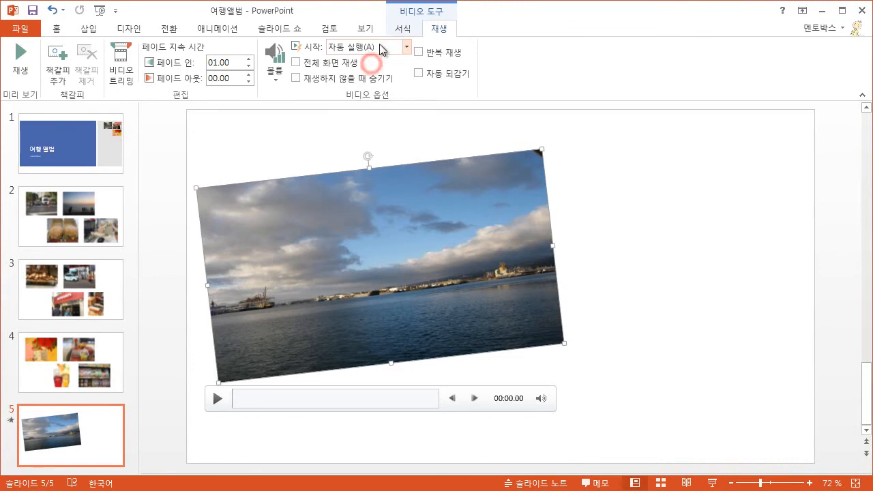